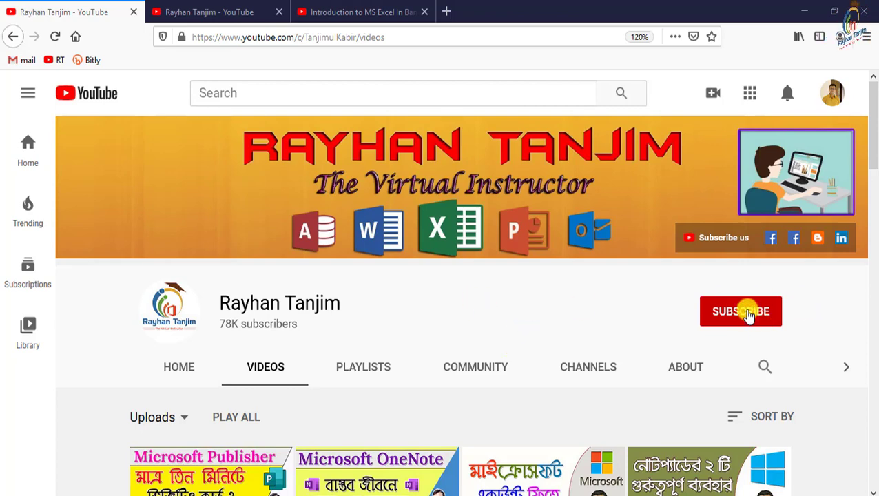
Scroll the channel's Videos tab down to reveal the grid of uploads
scroll(413, 330, "down", 3)
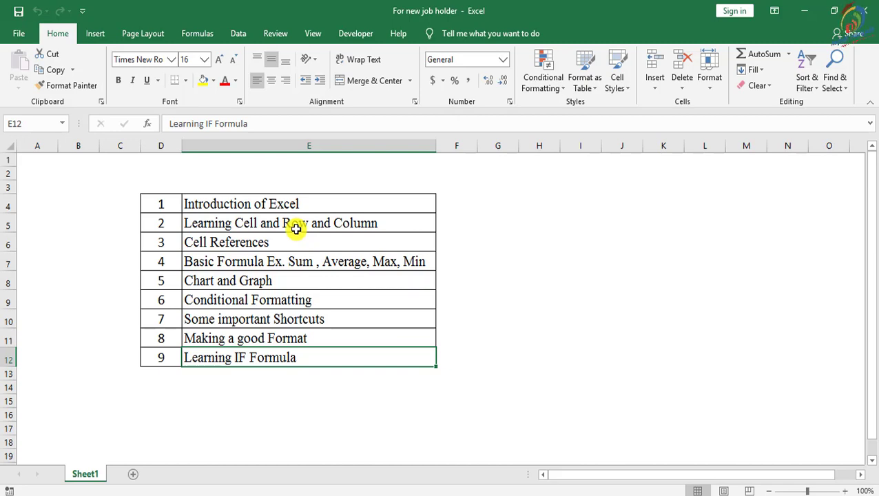
Select column H and row 12, then turn on Gridlines from the View tab
left_click(637, 190)
left_click(575, 219)
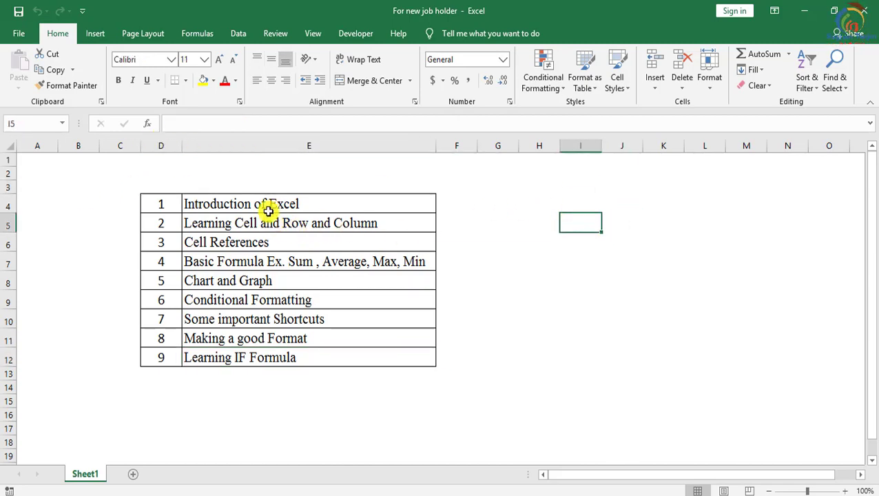
left_click(299, 197)
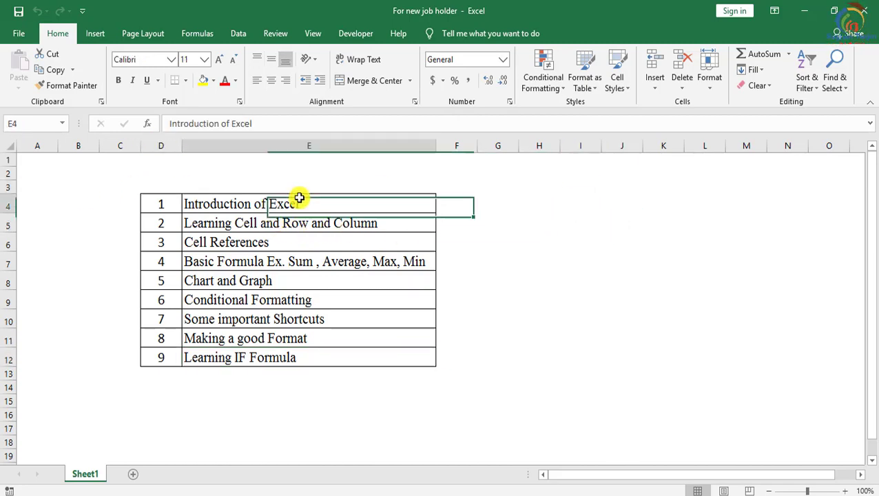
left_click(543, 144)
left_click(11, 357)
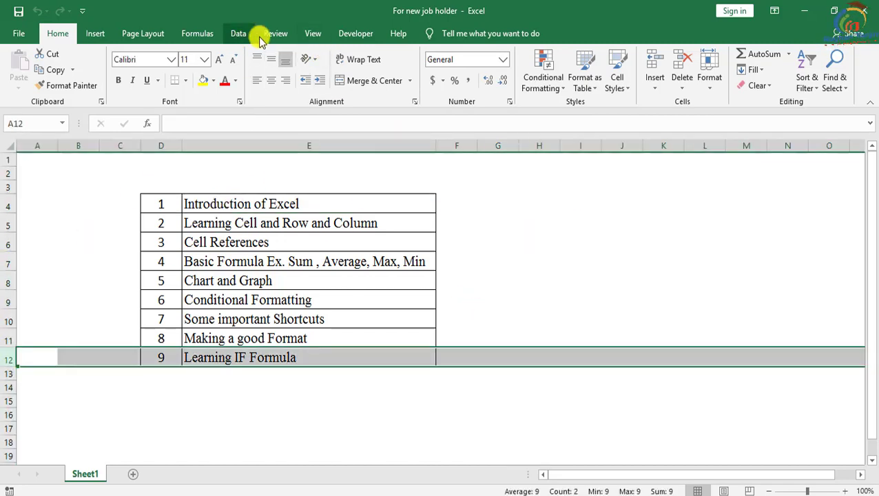
left_click(310, 34)
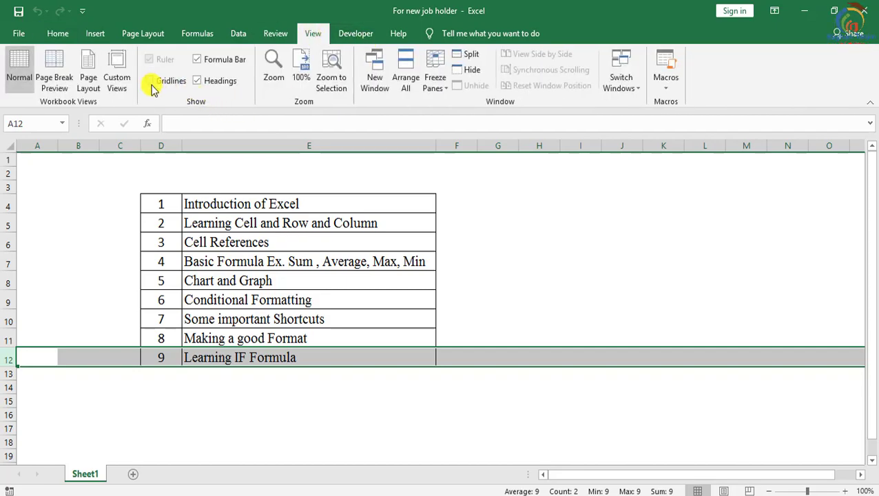
left_click(149, 80)
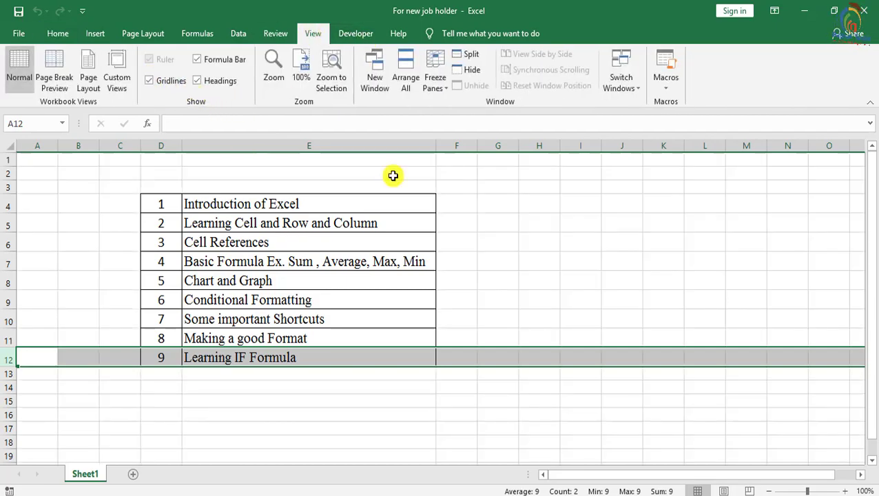
left_click(547, 207)
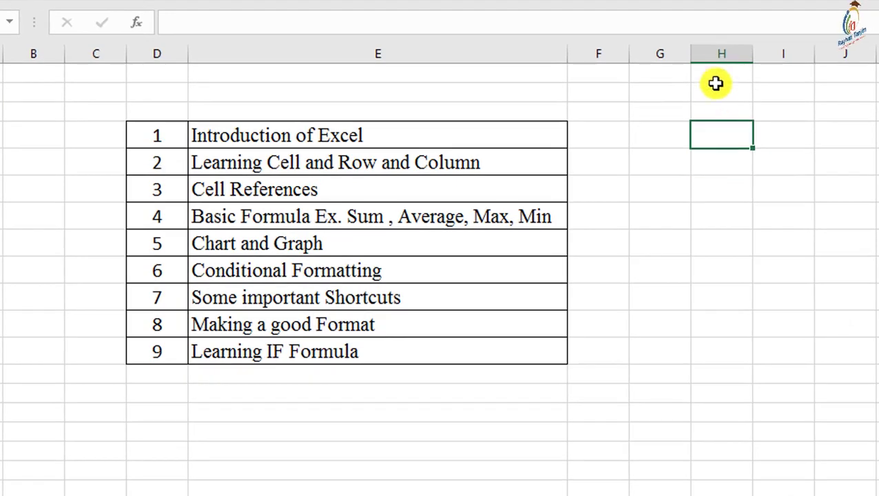
left_click(713, 55)
left_click(2, 411)
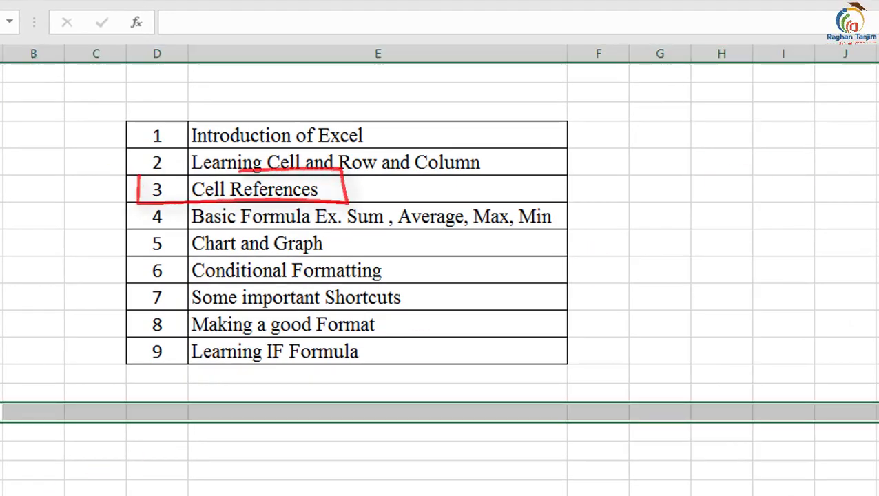
left_click(478, 194)
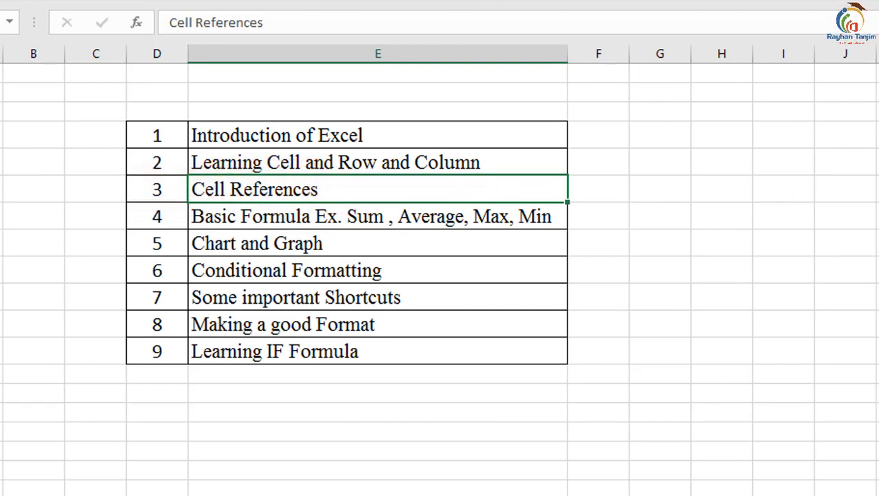
left_click(735, 190)
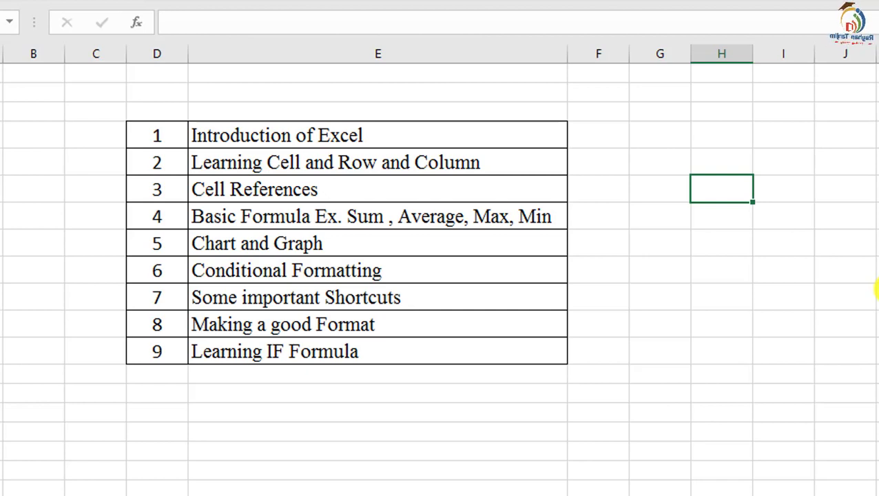
left_click(422, 222)
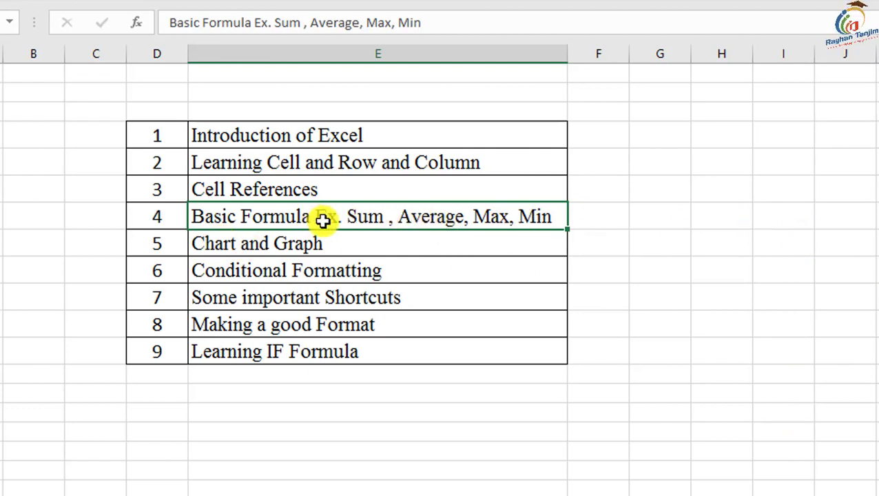
left_click(352, 243)
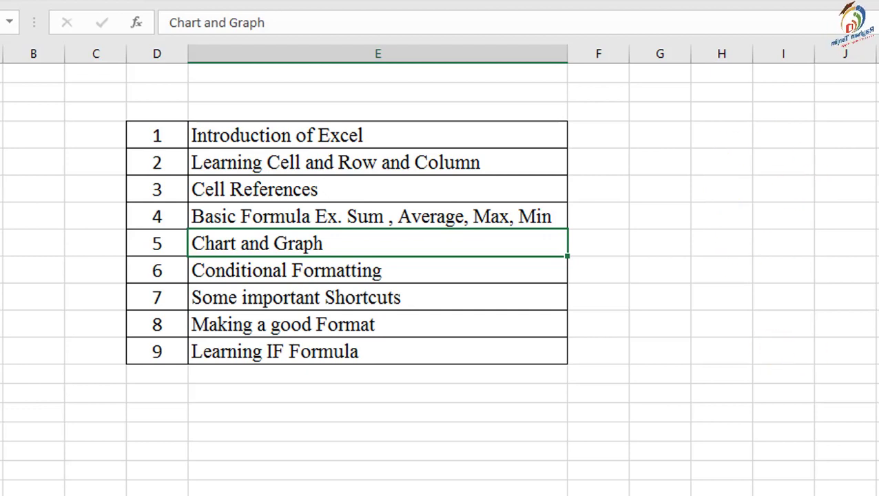
left_click(299, 268)
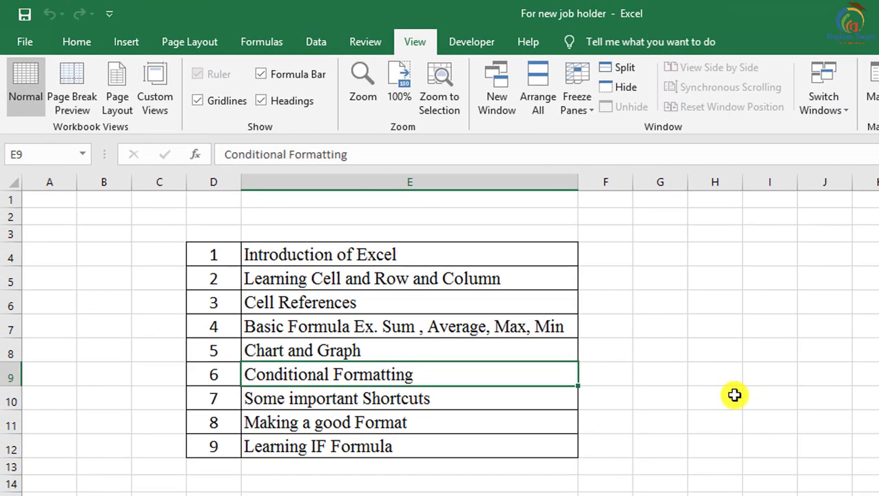
Fill the Introduction of Excel cell yellow, then undo the fill
left_click(77, 43)
left_click(343, 254)
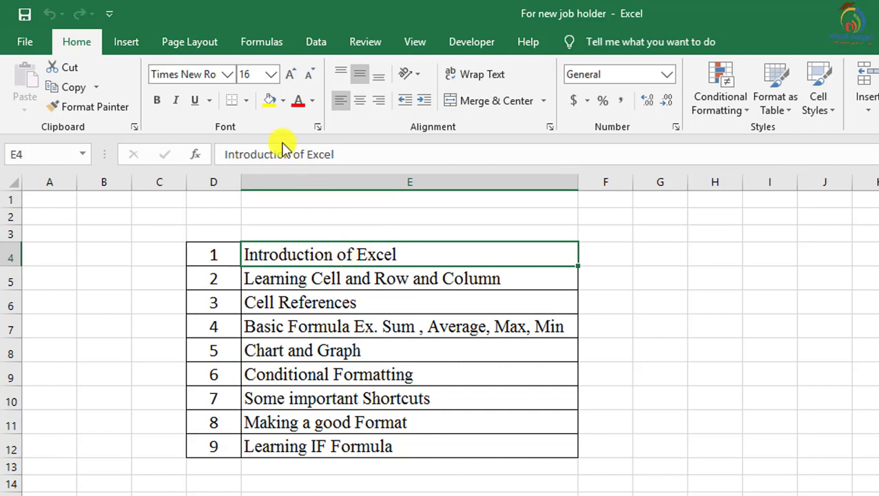
left_click(268, 101)
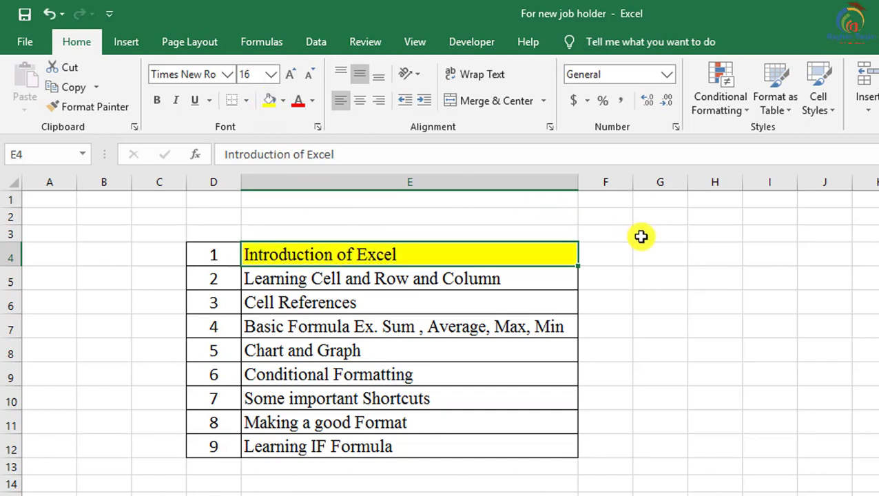
key("ctrl+z")
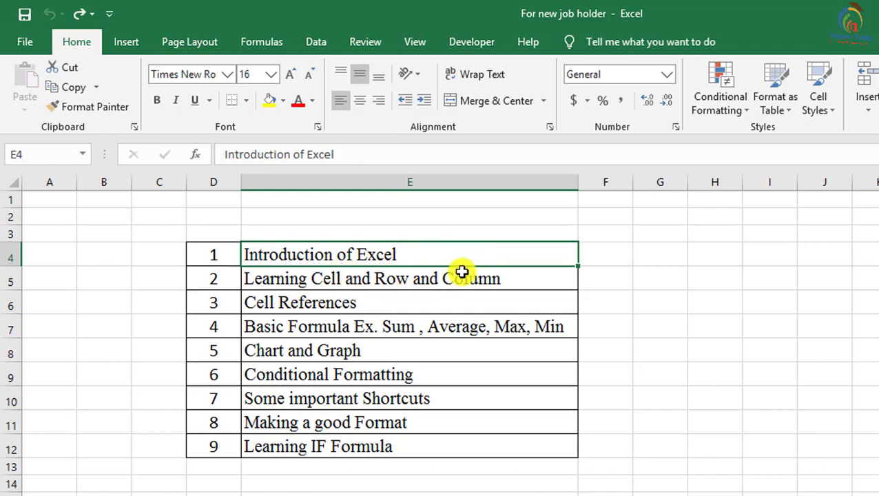
Select the Learning Cell and Row and Column, Conditional Formatting and Some important Shortcuts topics
left_click(407, 279)
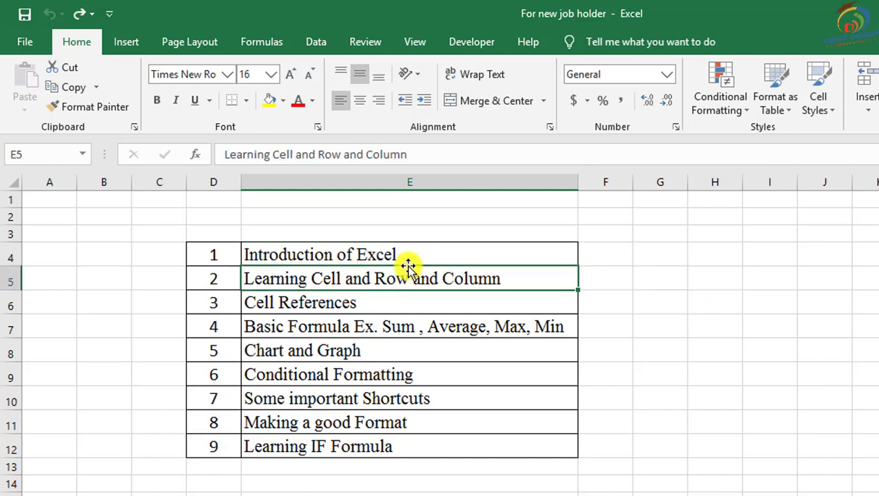
left_click(403, 366)
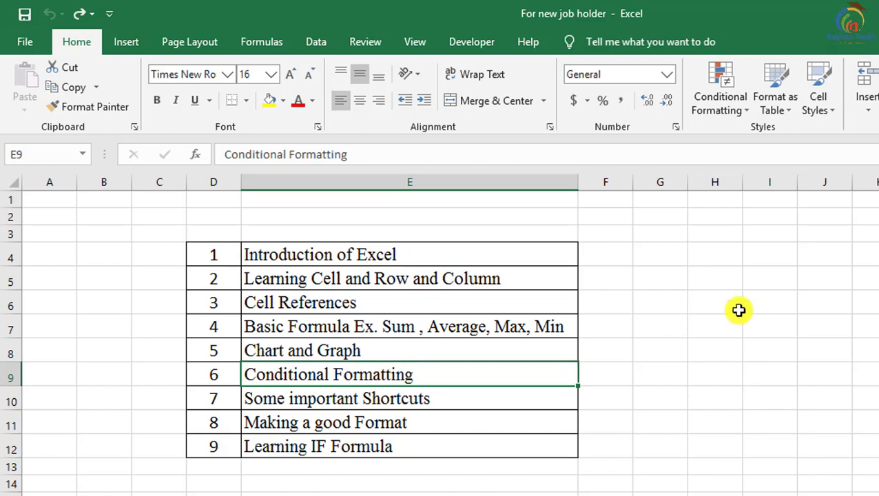
left_click(337, 400)
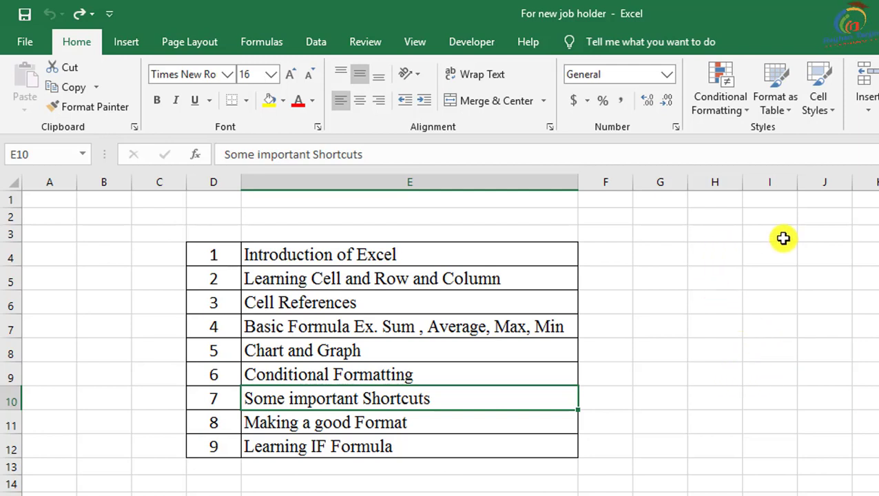
Insert a line break in topic 4 so 'Sum , Average, Max, Min' sits below 'Basic Formula Ex.'
double_click(382, 328)
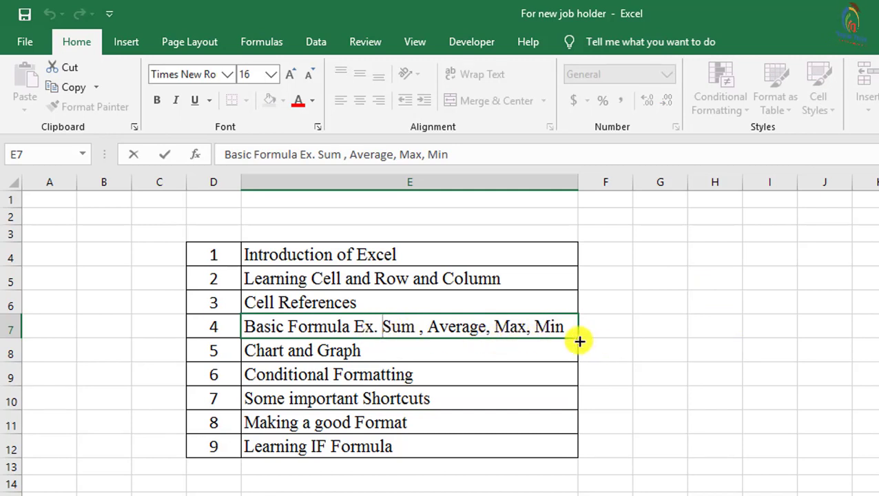
left_click_drag(389, 328, 572, 328)
left_click(383, 328)
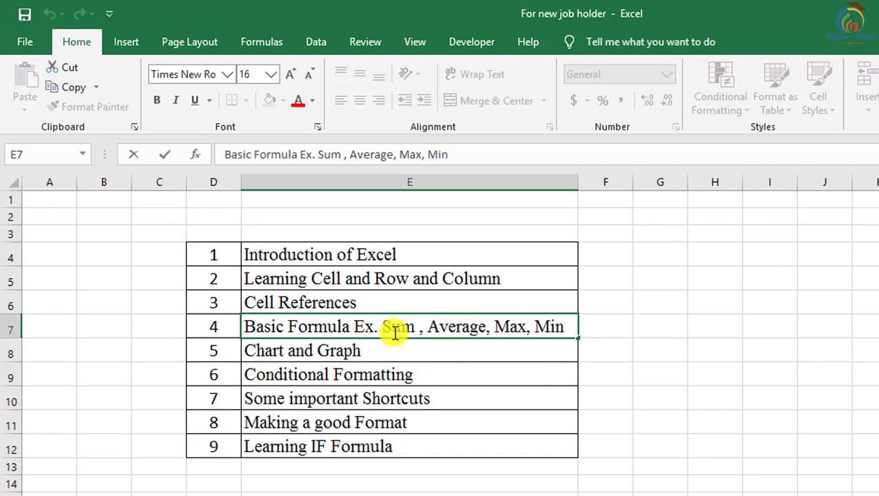
key("Return")
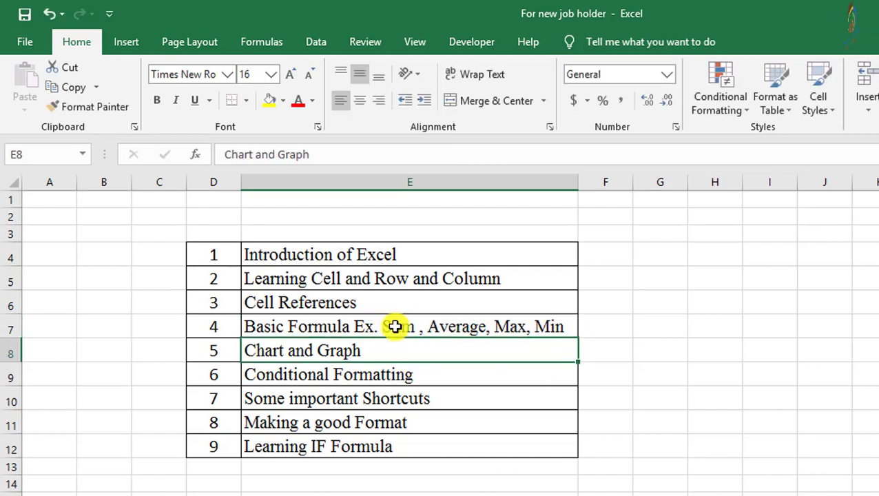
left_click(384, 330)
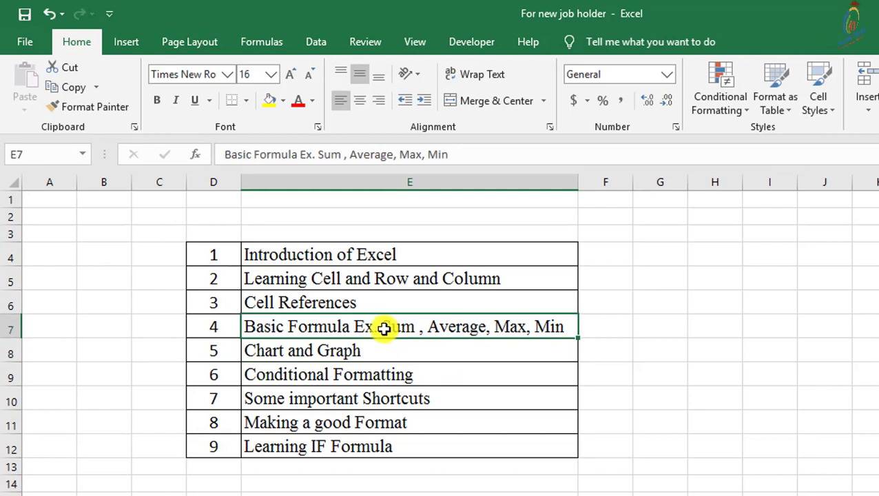
double_click(383, 328)
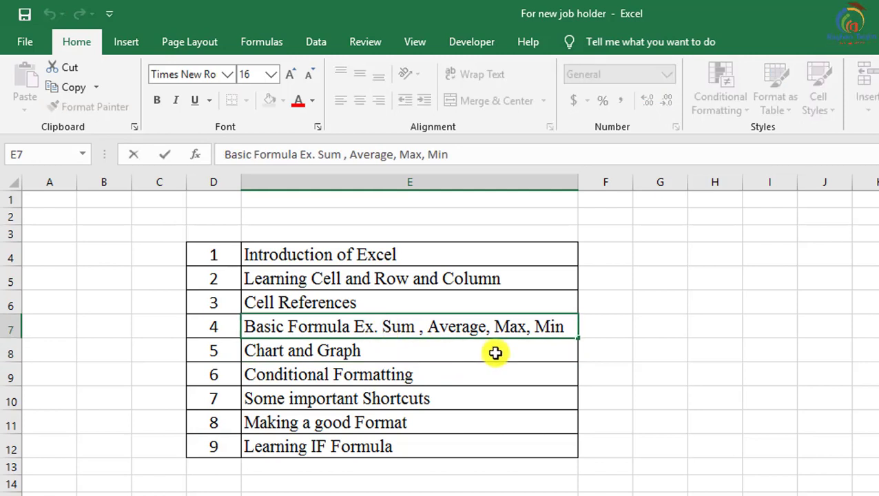
key("alt+Return")
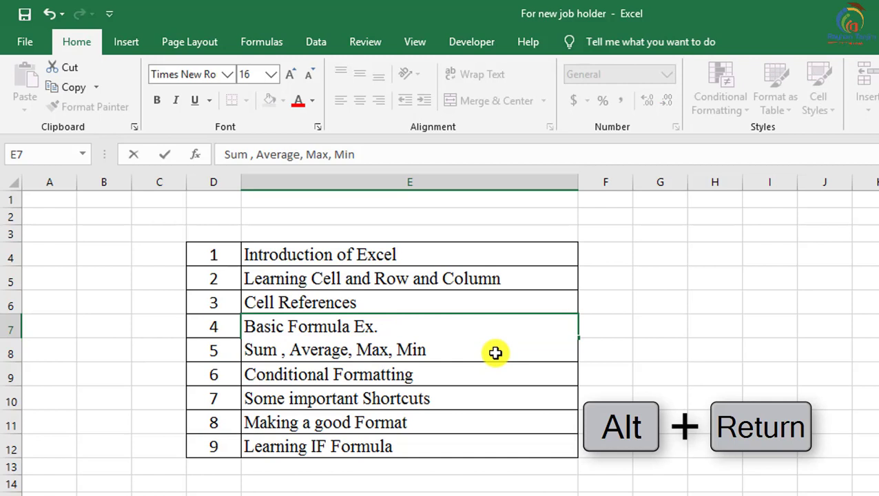
left_click(783, 376)
left_click(476, 347)
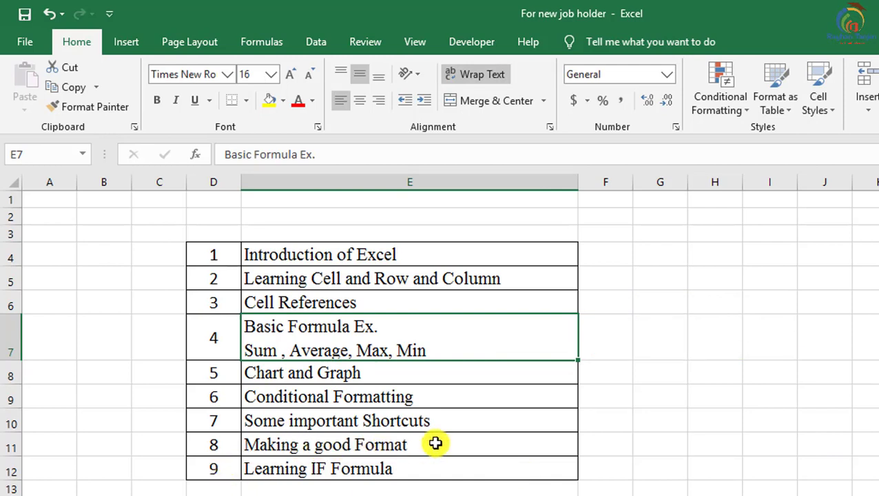
left_click(456, 448)
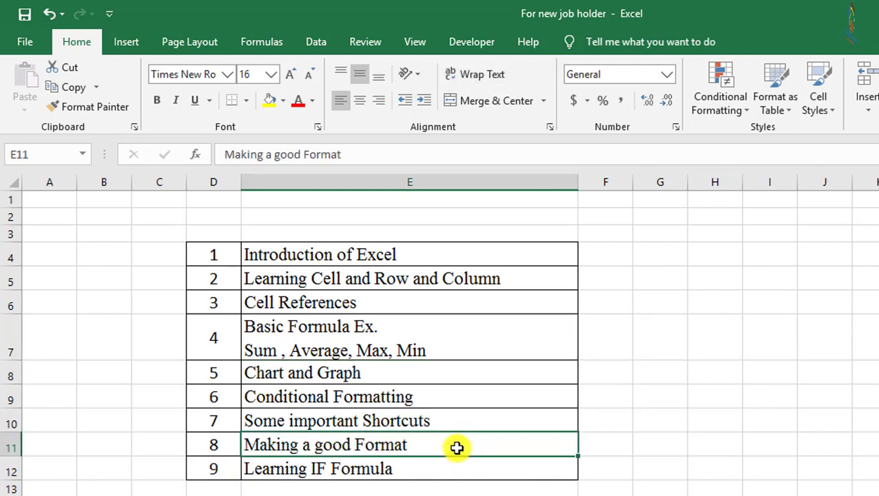
left_click(705, 237)
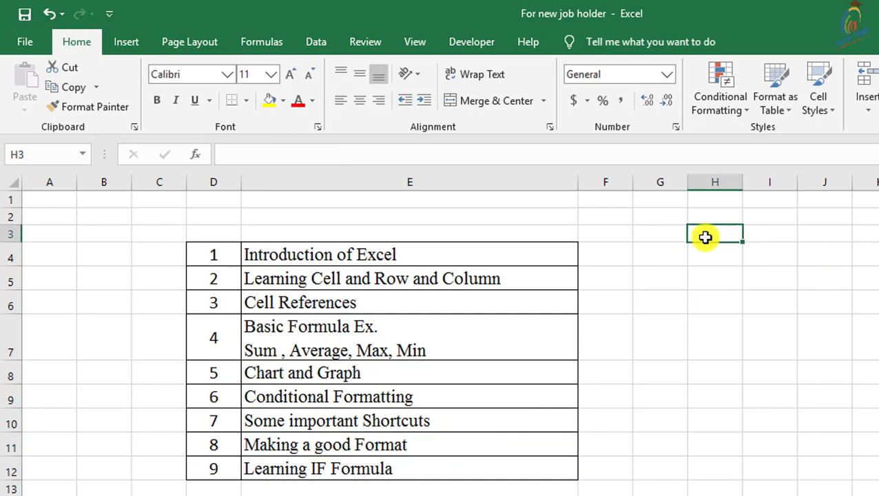
left_click(783, 235)
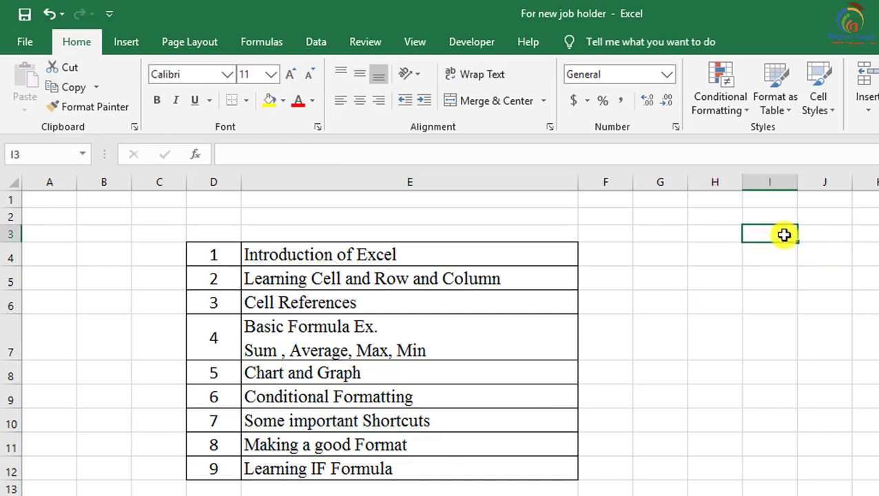
left_click_drag(675, 239, 878, 495)
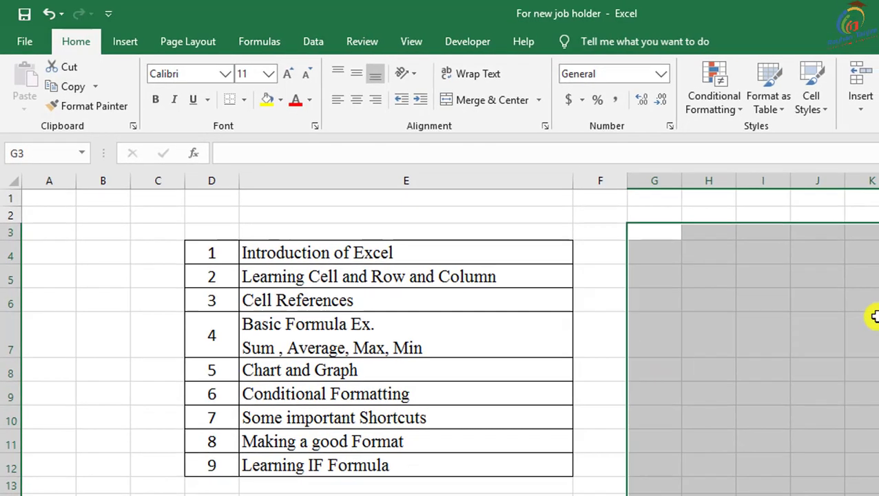
left_click(769, 254)
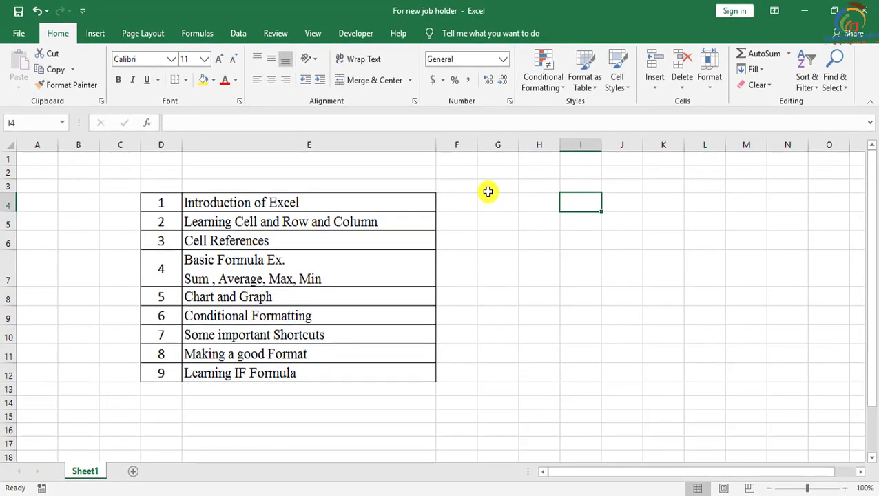
left_click_drag(488, 192, 787, 378)
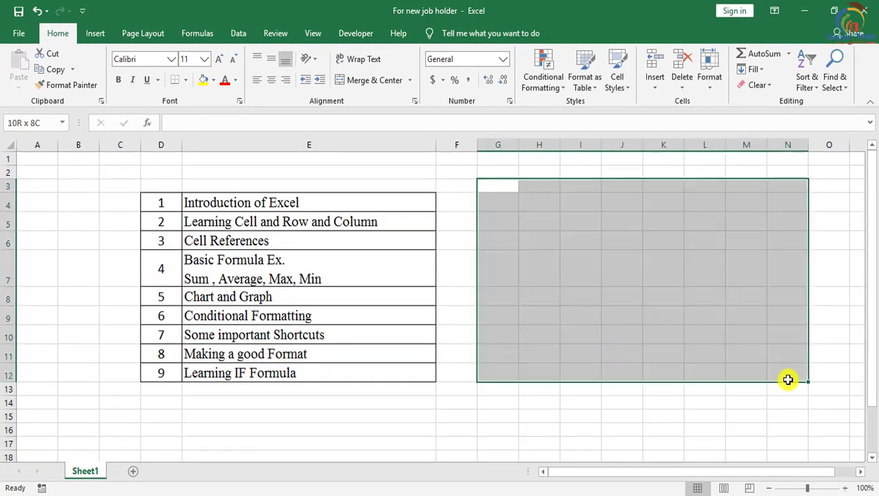
left_click(622, 200)
left_click(523, 193)
left_click_drag(524, 194, 823, 169)
left_click(697, 198)
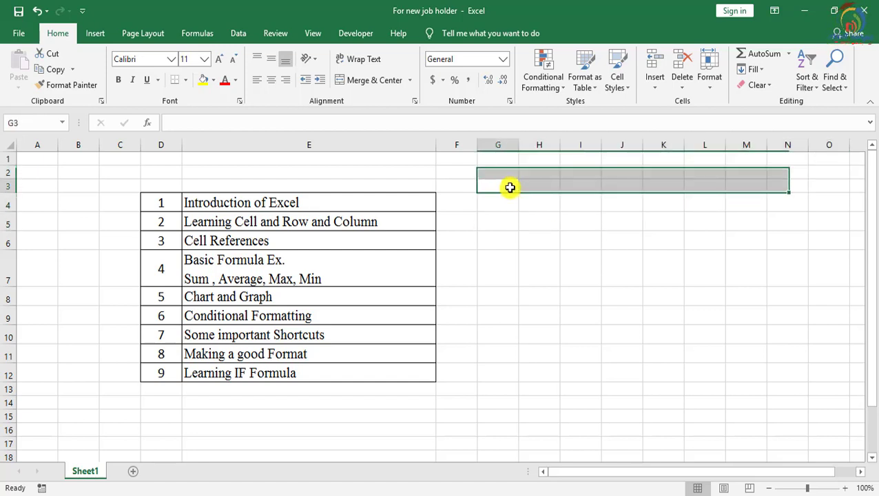
left_click_drag(509, 188, 500, 379)
left_click_drag(792, 174, 787, 390)
left_click_drag(495, 174, 839, 407)
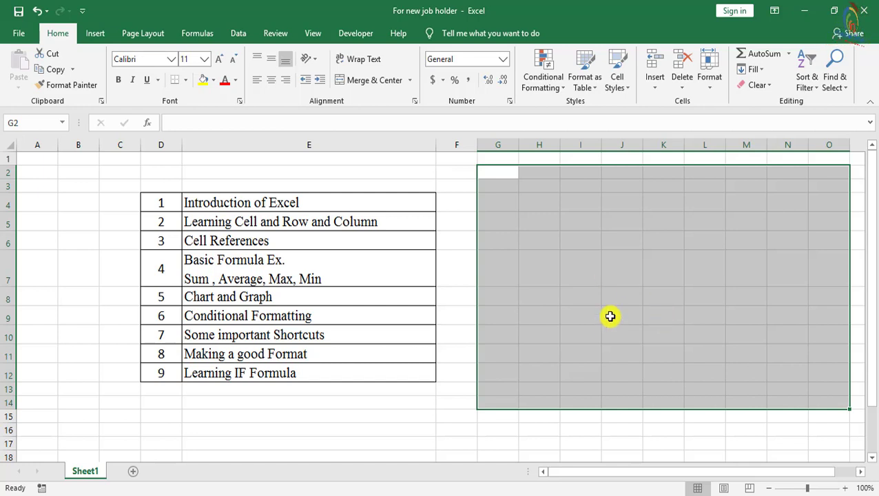
Select the nine topic cells E4:E12, then switch to the Firefox window with YouTube
left_click(303, 374)
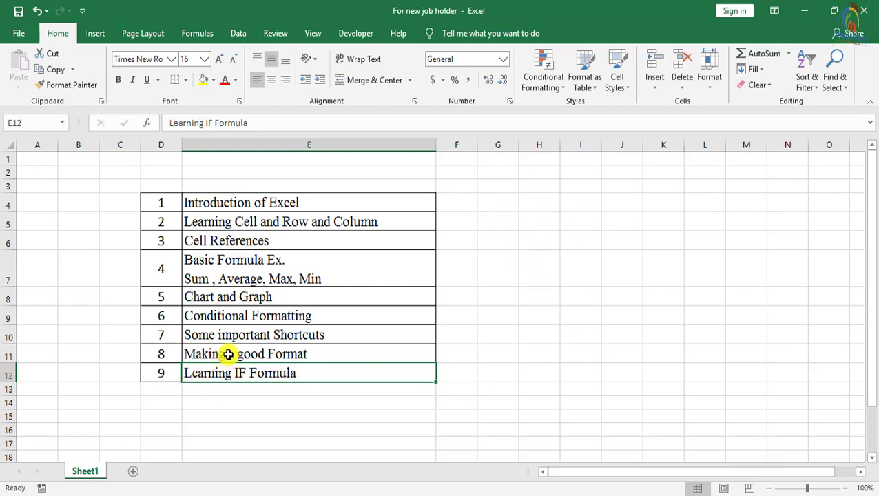
left_click_drag(212, 204, 255, 378)
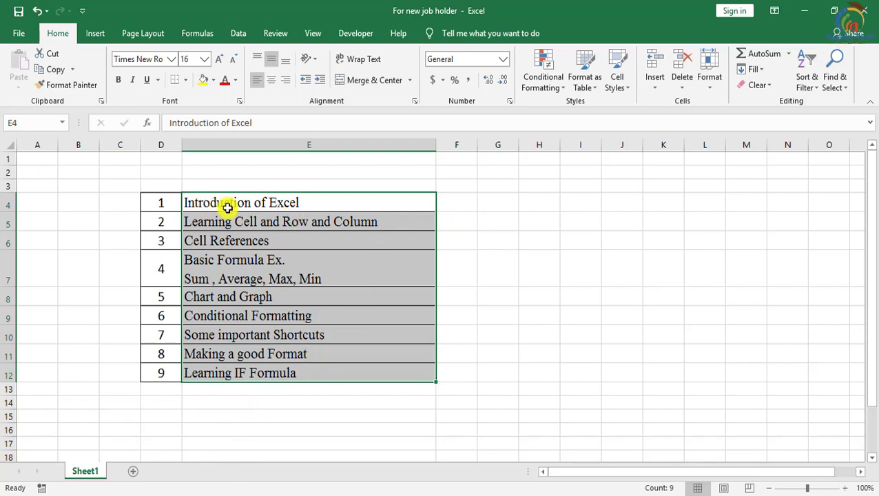
left_click_drag(227, 208, 285, 375)
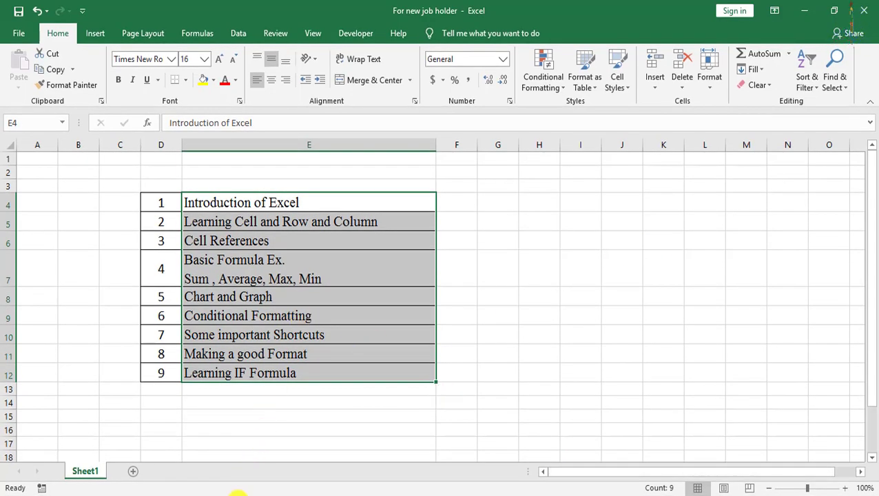
left_click(248, 492)
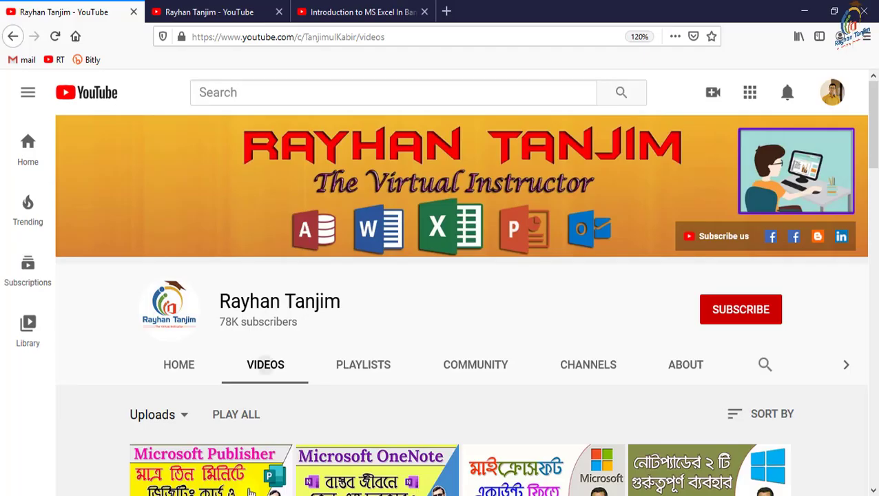
Browse the channel's Playlists page to the 15-video Excel (Beginner to Advanced) playlist
left_click(227, 18)
scroll(231, 141, "up", 3)
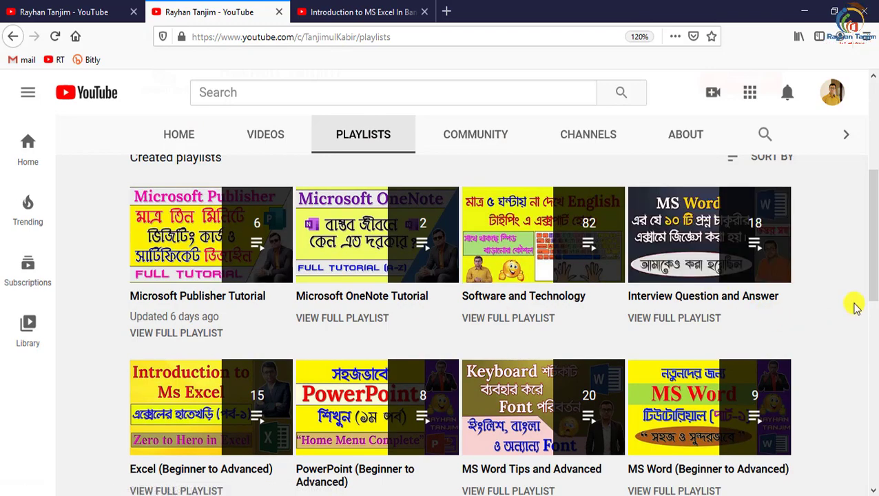
scroll(873, 262, "down", 2)
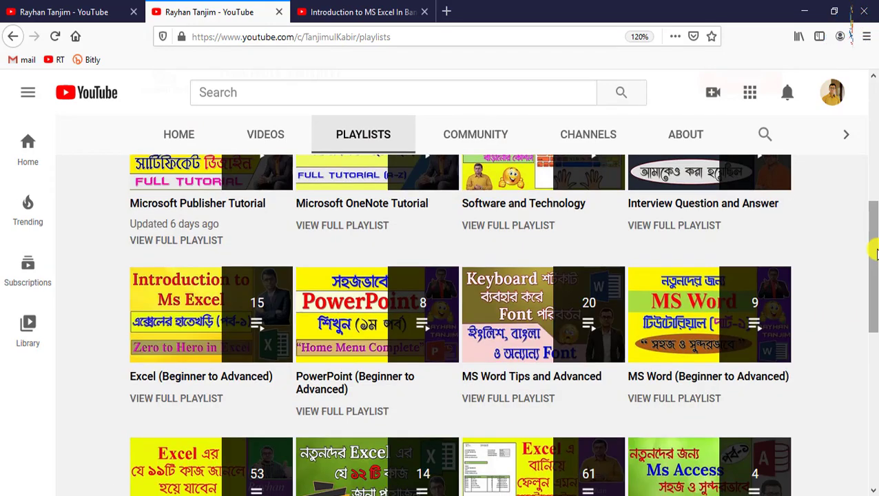
scroll(873, 245, "down", 2)
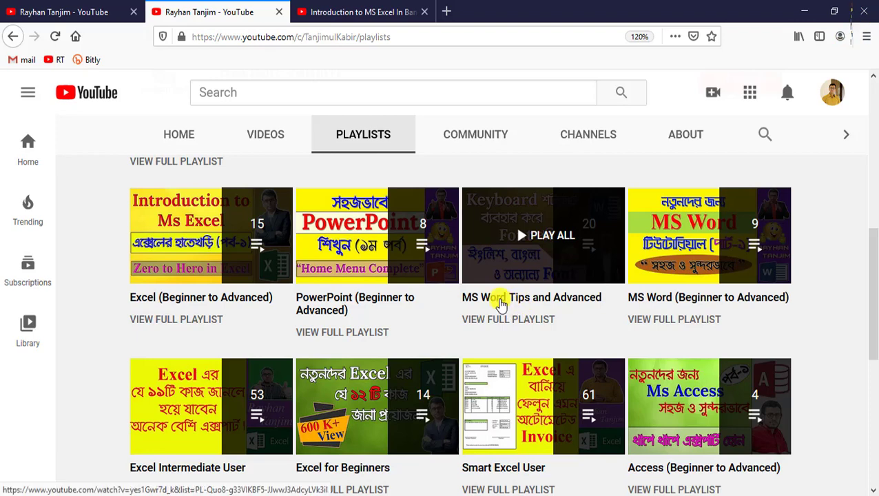
mouse_move(758, 301)
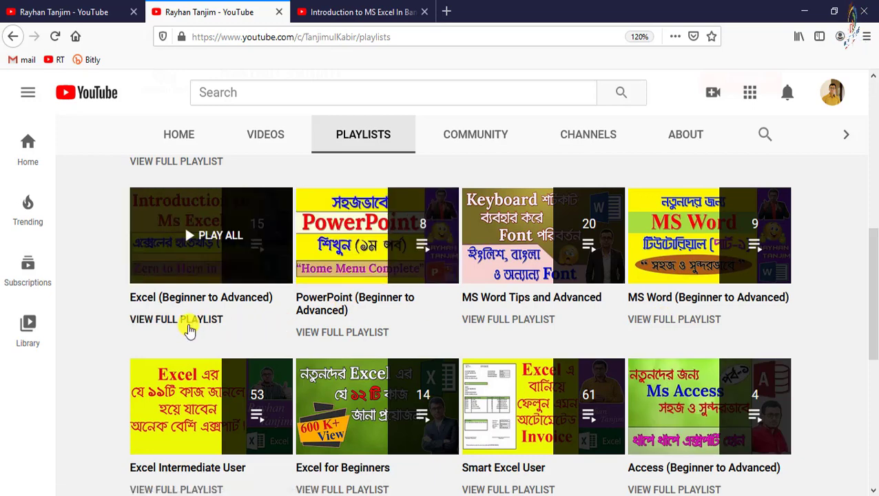
scroll(190, 329, "up", 2)
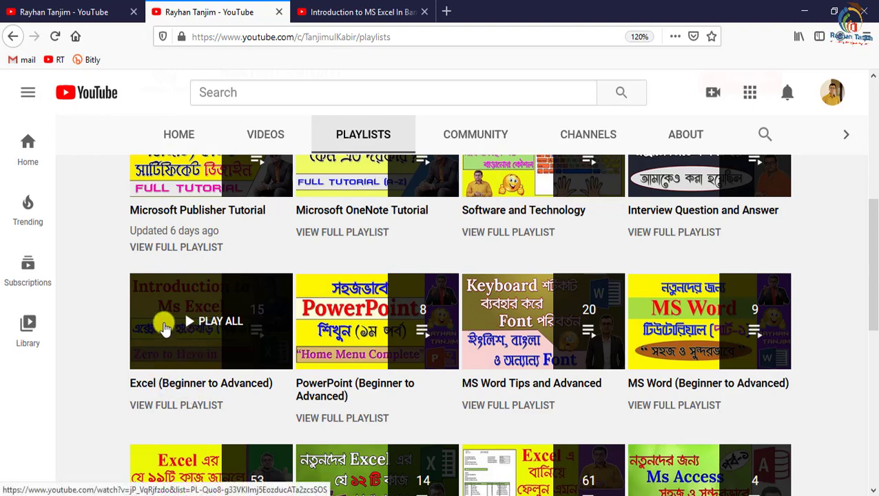
Open the Introduction to MS Excel In Bangla video and scroll through its 15-lesson playlist panel
left_click(365, 12)
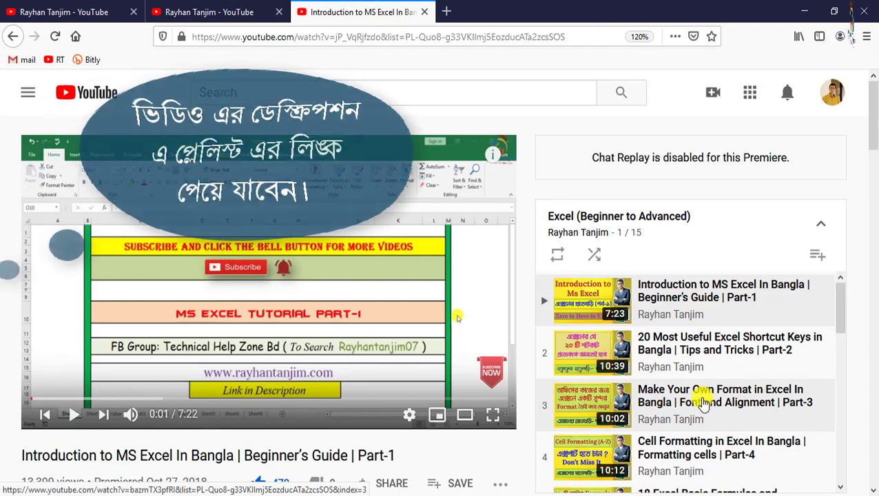
scroll(710, 403, "down", 1)
scroll(709, 403, "down", 1)
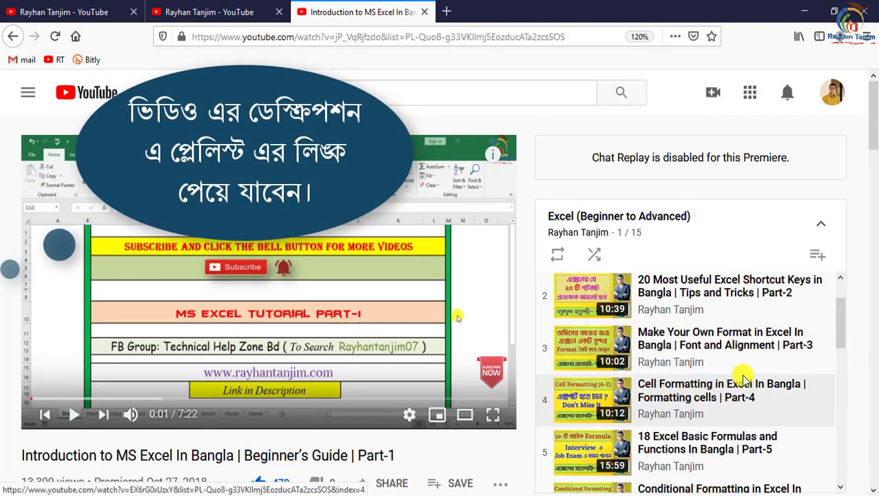
scroll(688, 396, "down", 1)
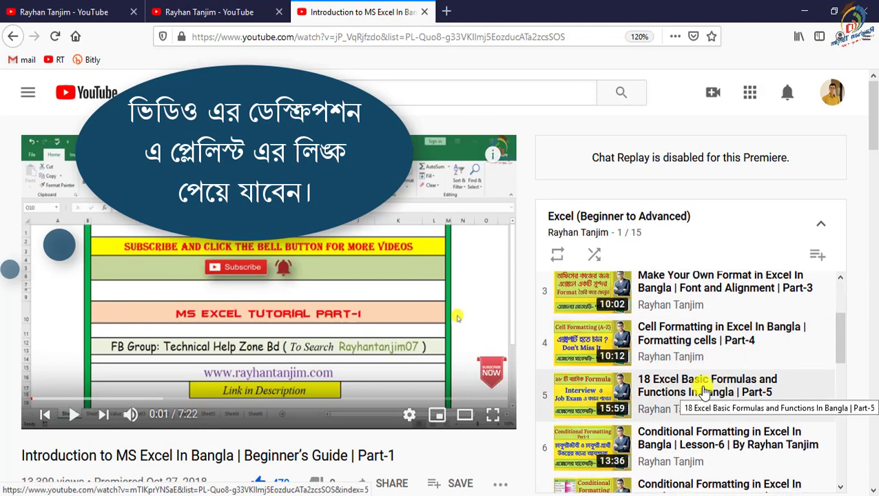
scroll(706, 389, "down", 3)
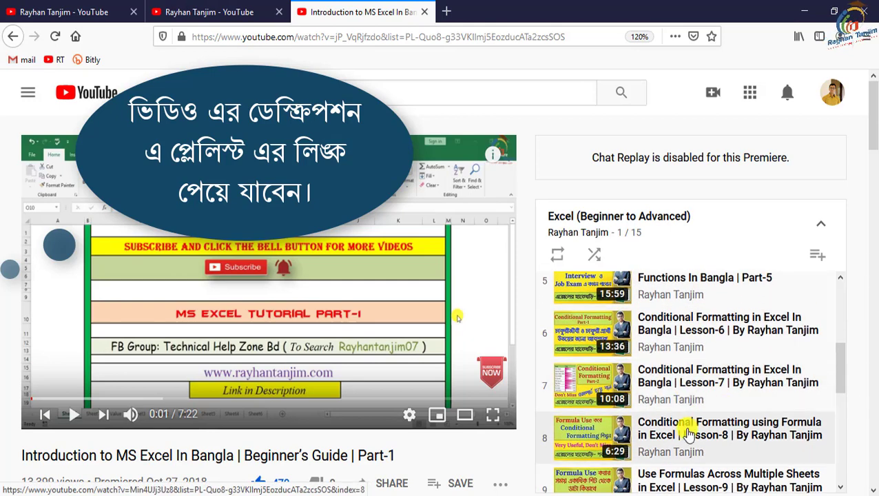
scroll(692, 424, "down", 1)
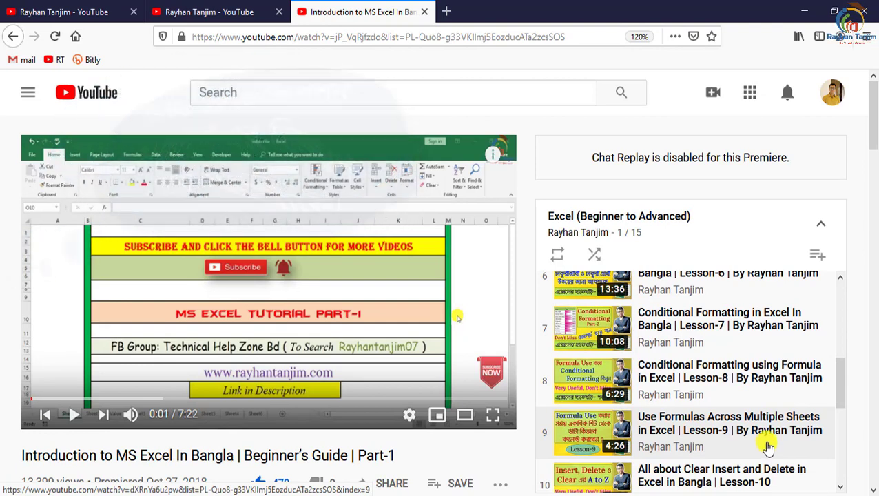
scroll(733, 418, "down", 1)
scroll(733, 418, "down", 1)
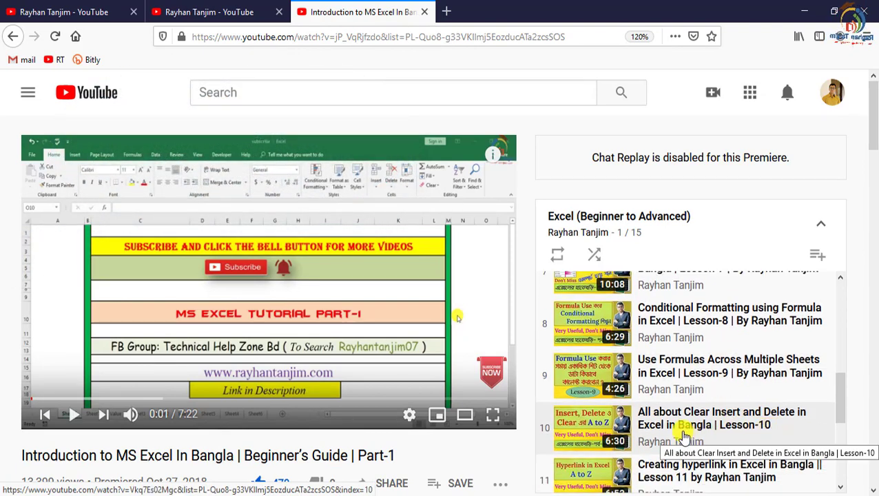
scroll(716, 423, "down", 2)
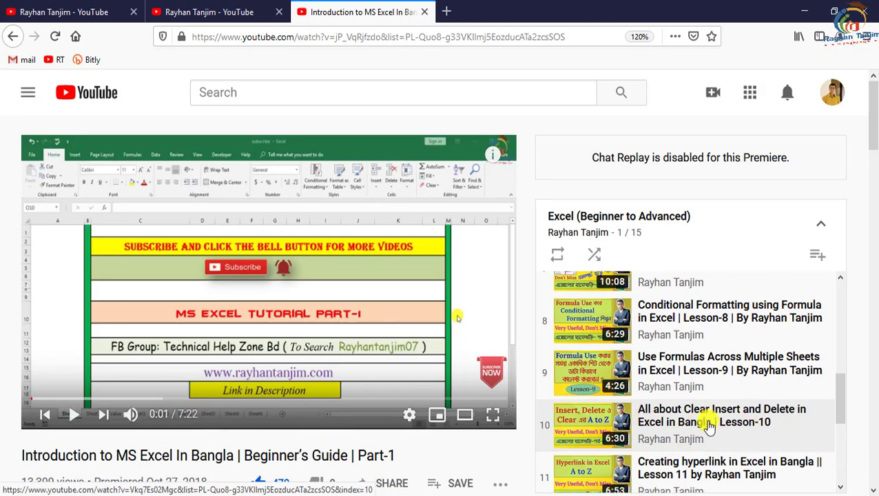
scroll(721, 441, "down", 4)
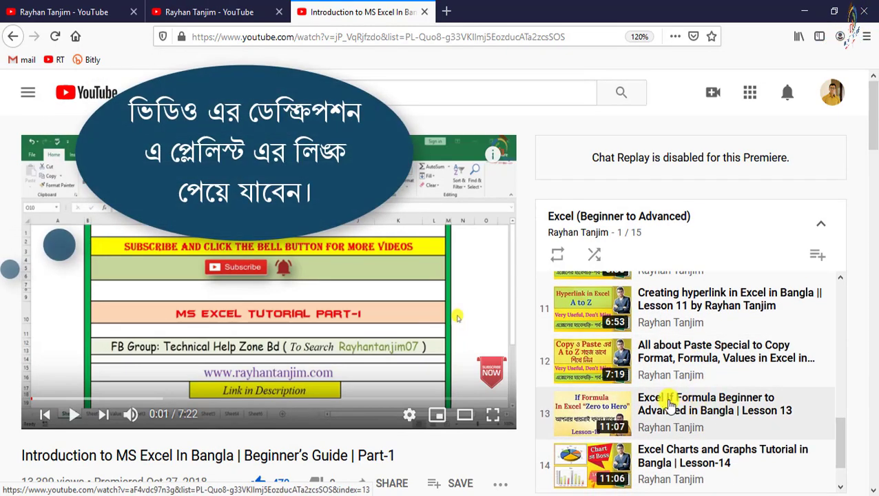
scroll(702, 394, "down", 1)
scroll(702, 394, "down", 1)
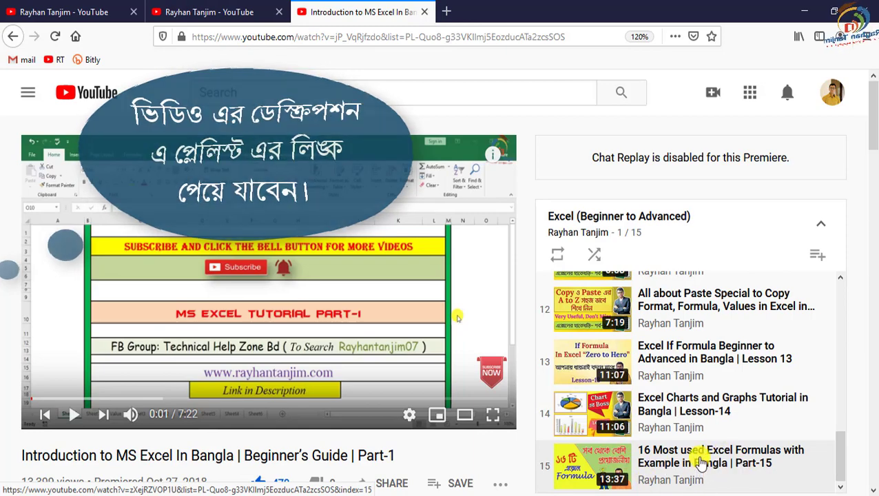
scroll(696, 462, "up", 7)
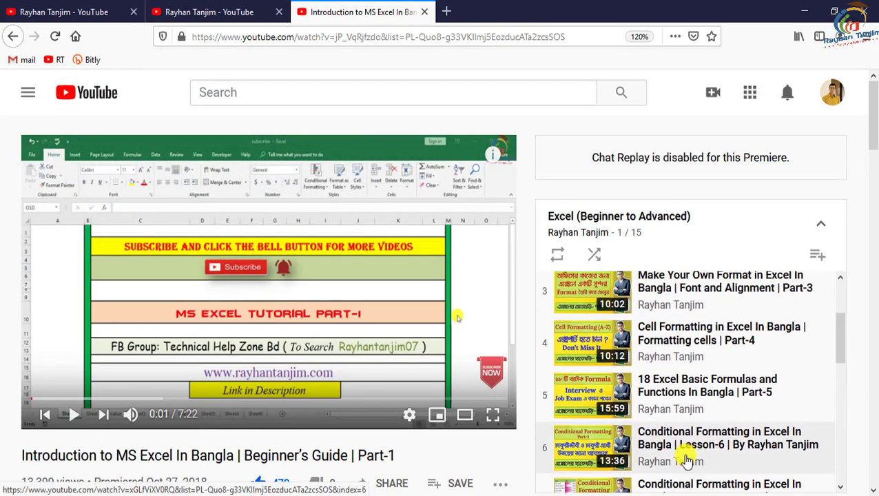